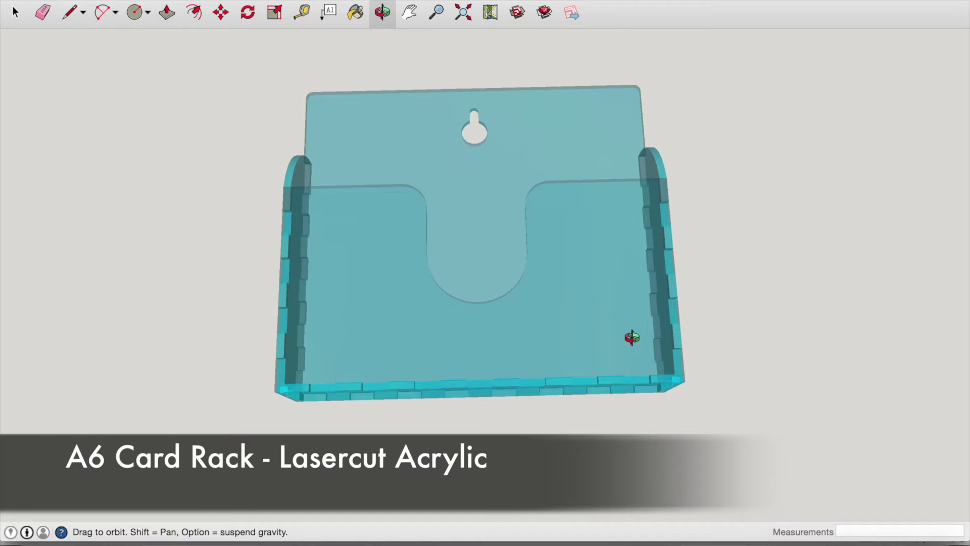
Orbit around the card rack to inspect it from several sides, ending on a front view over the tray.
left_click_drag(631, 336, 614, 308)
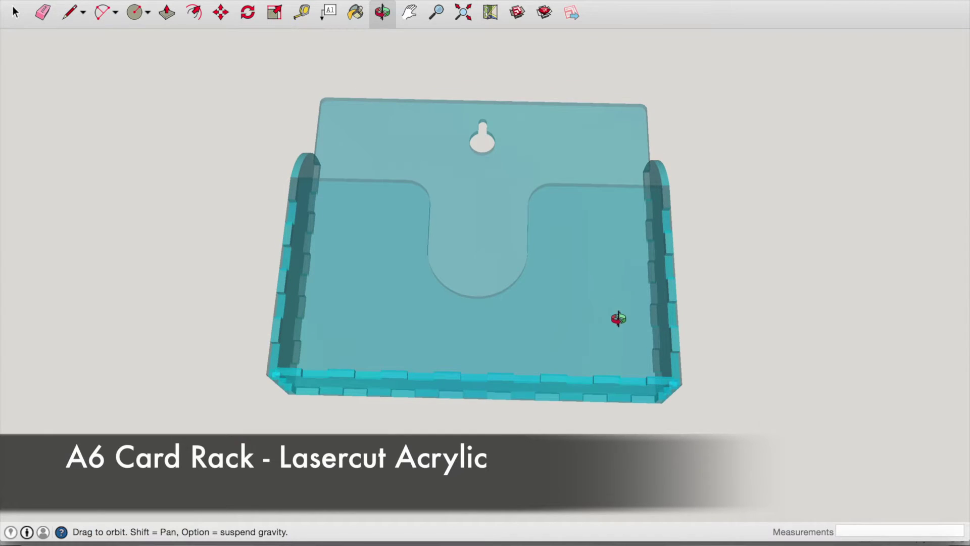
left_click_drag(696, 393, 427, 257)
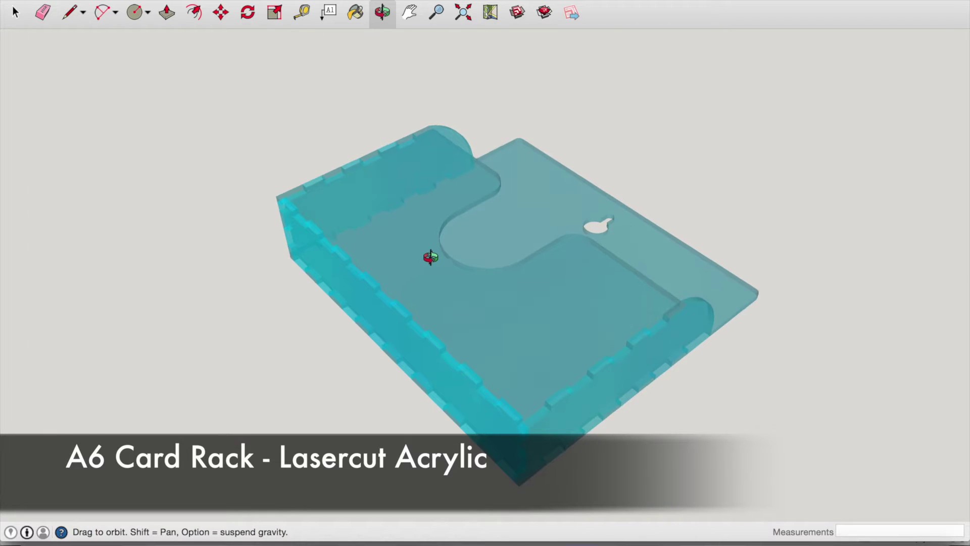
left_click_drag(823, 429, 482, 259)
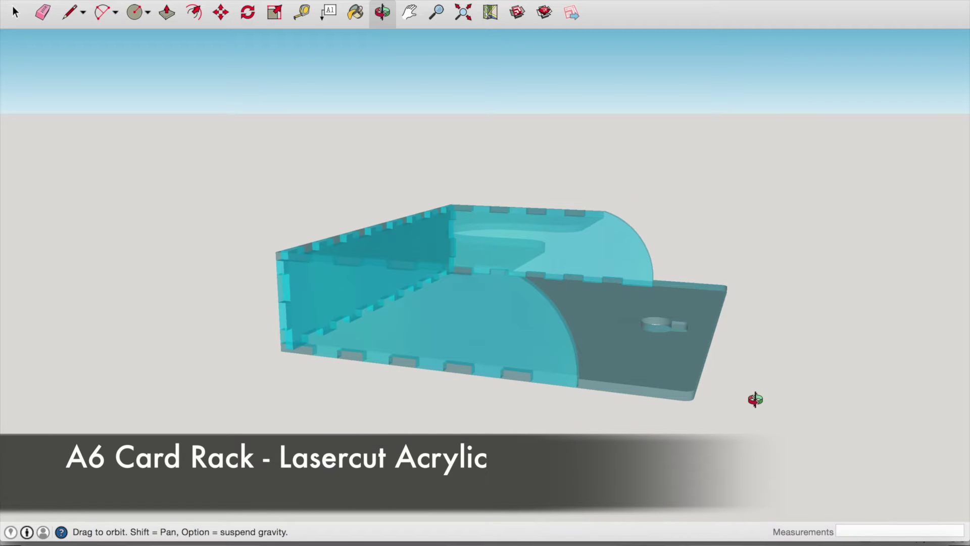
left_click_drag(766, 406, 485, 167)
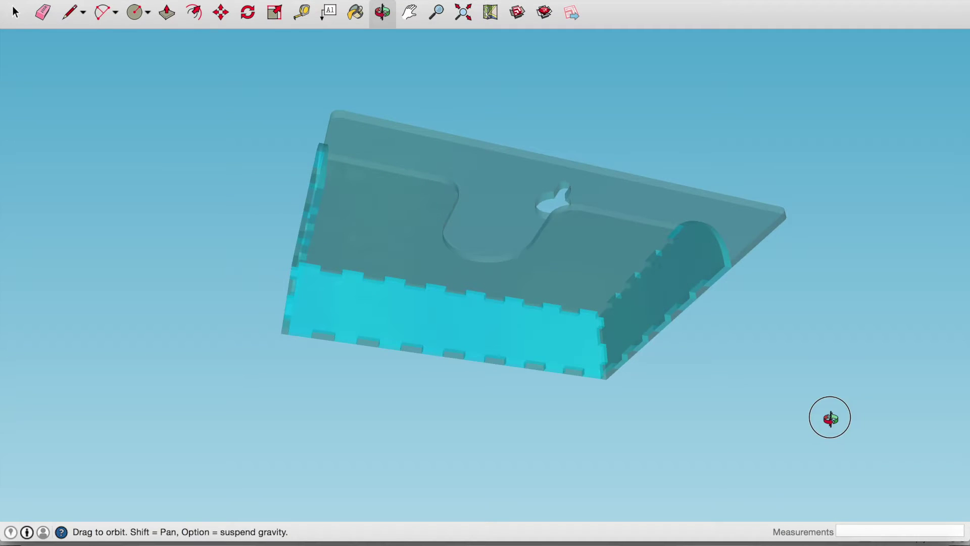
left_click_drag(829, 416, 467, 256)
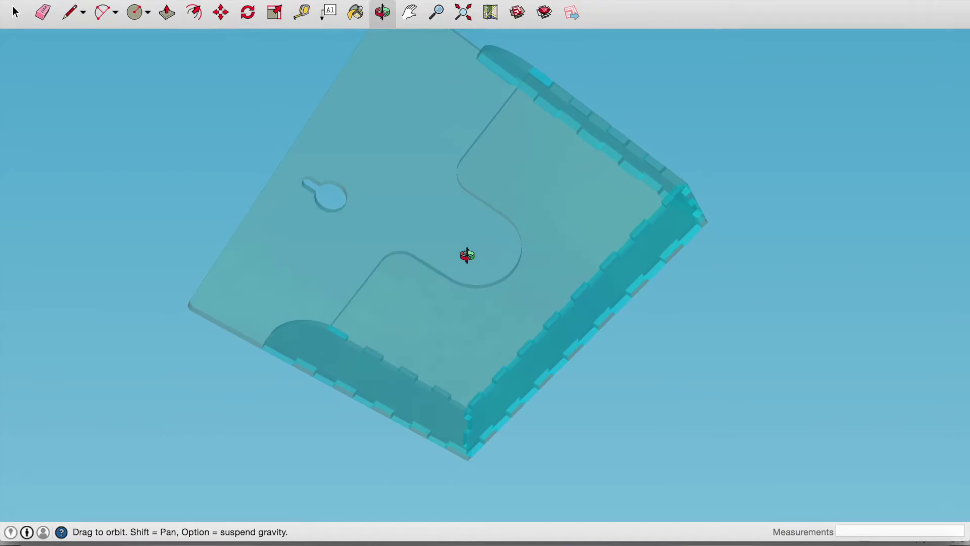
left_click_drag(793, 191, 567, 345)
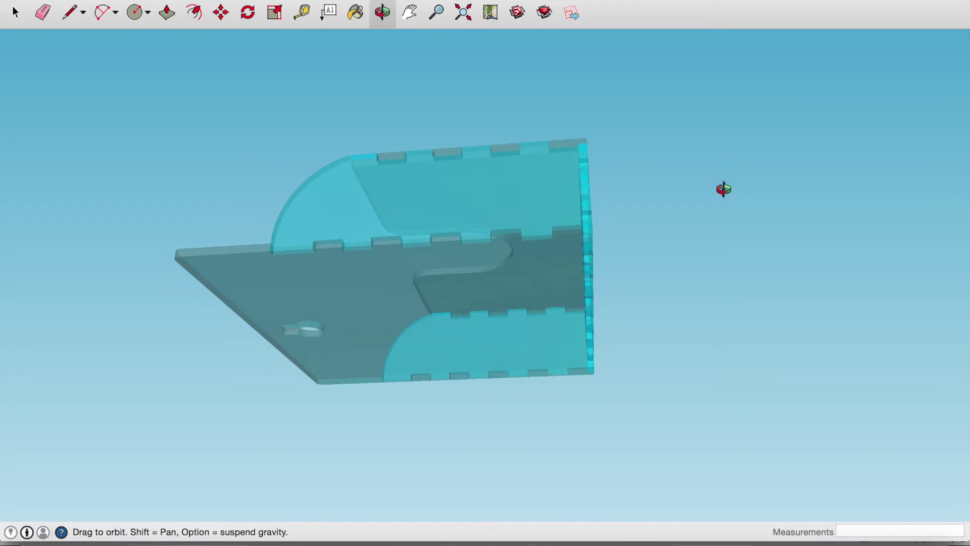
left_click_drag(723, 189, 465, 420)
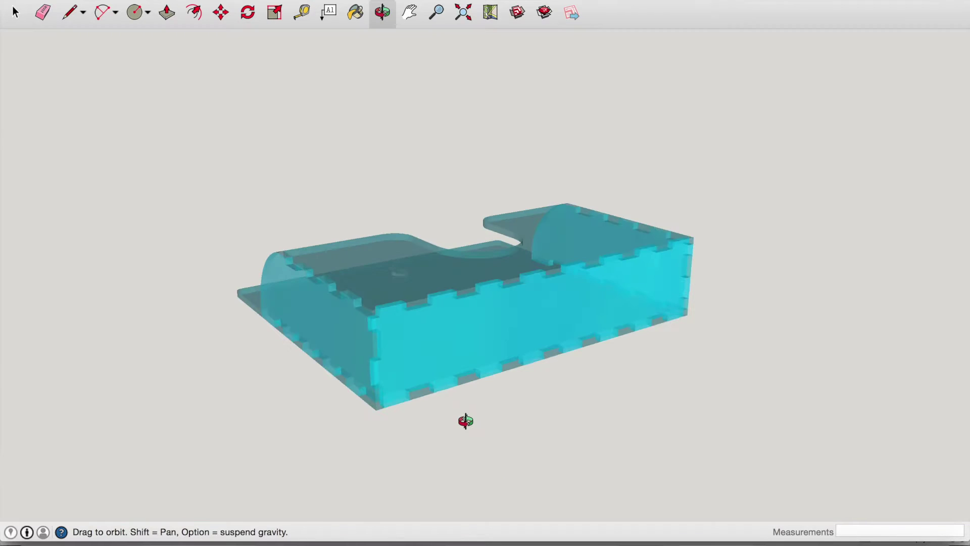
left_click(594, 296)
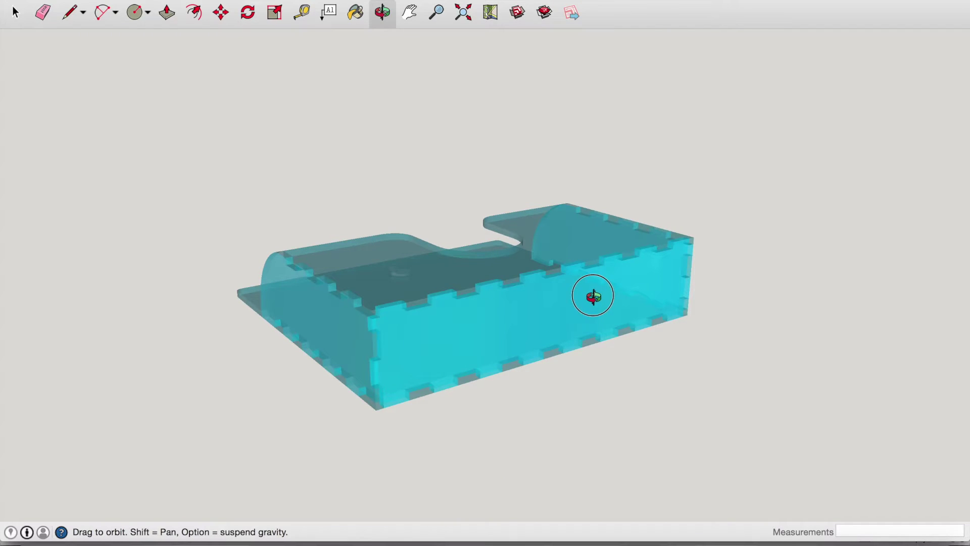
left_click_drag(593, 296, 457, 423)
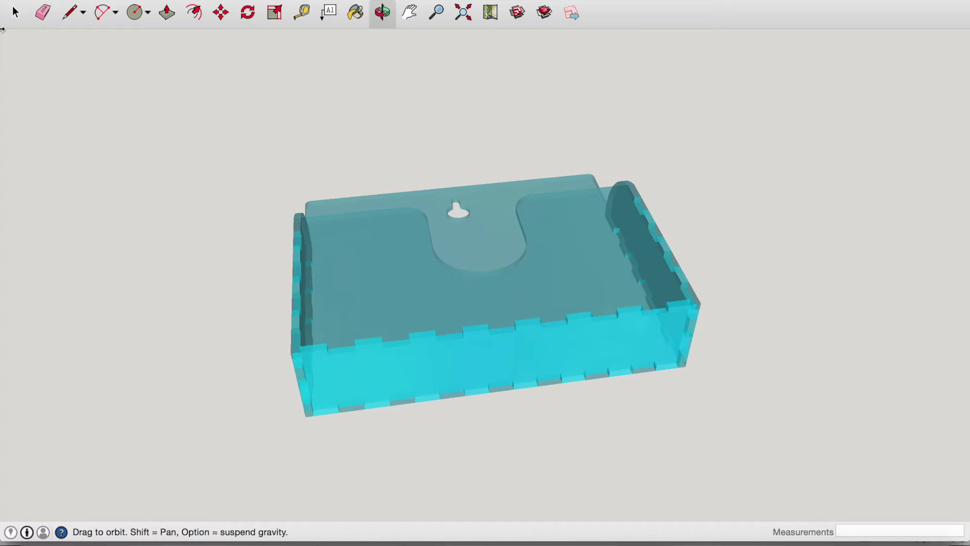
Select each rack panel in turn: tray, front, left and right sides, and base plate.
left_click(16, 18)
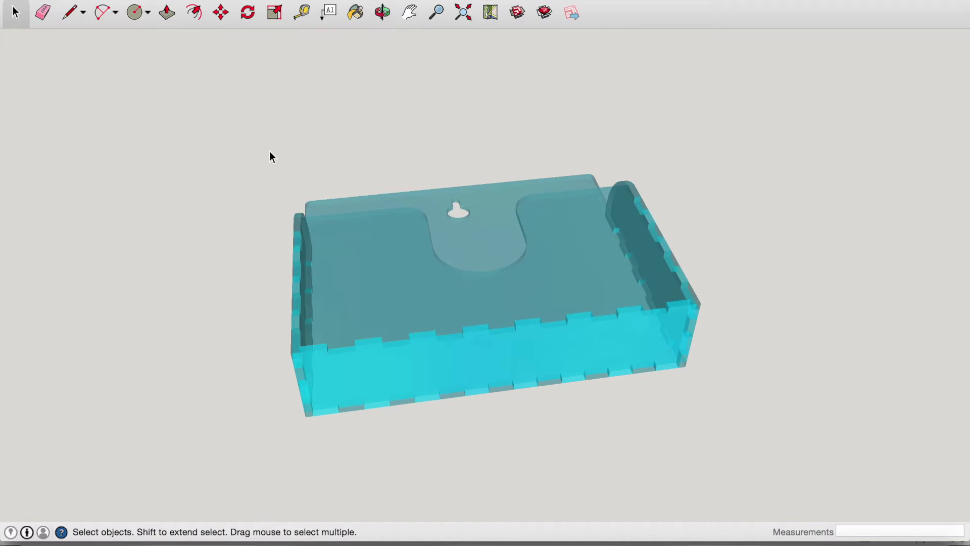
left_click(441, 307)
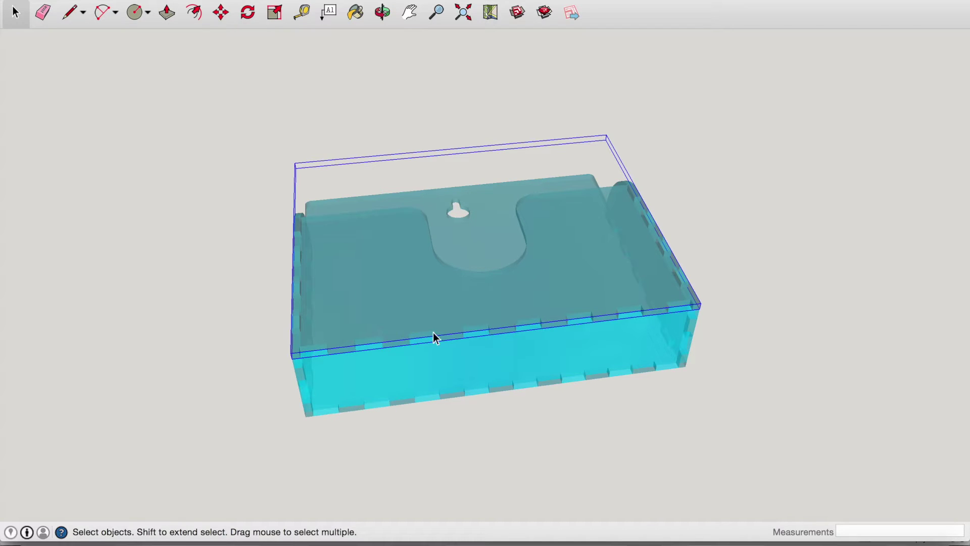
left_click(450, 378)
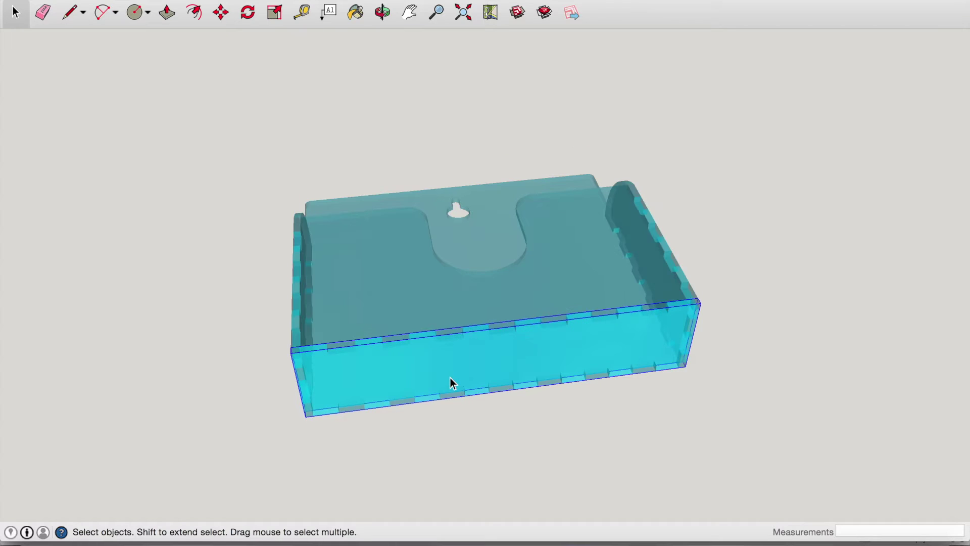
left_click(299, 329)
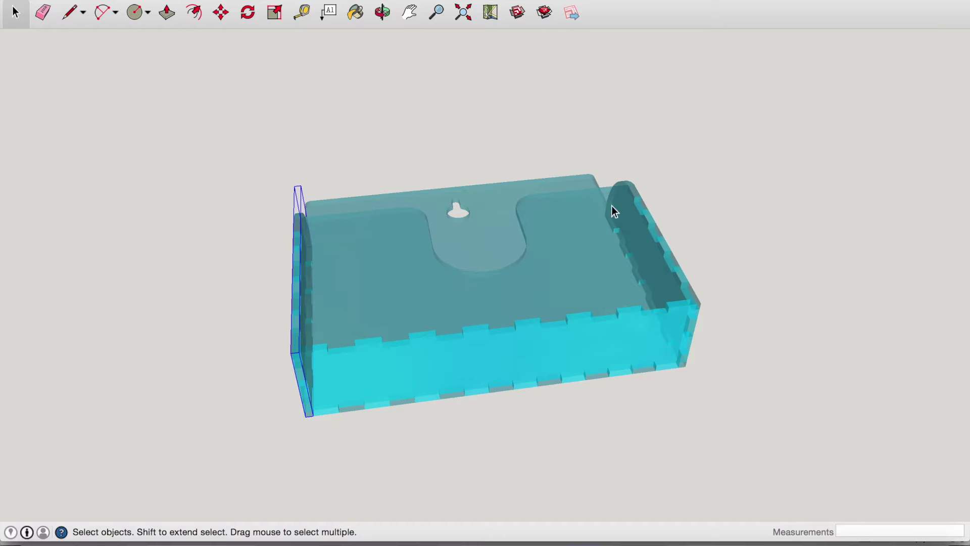
left_click(655, 226)
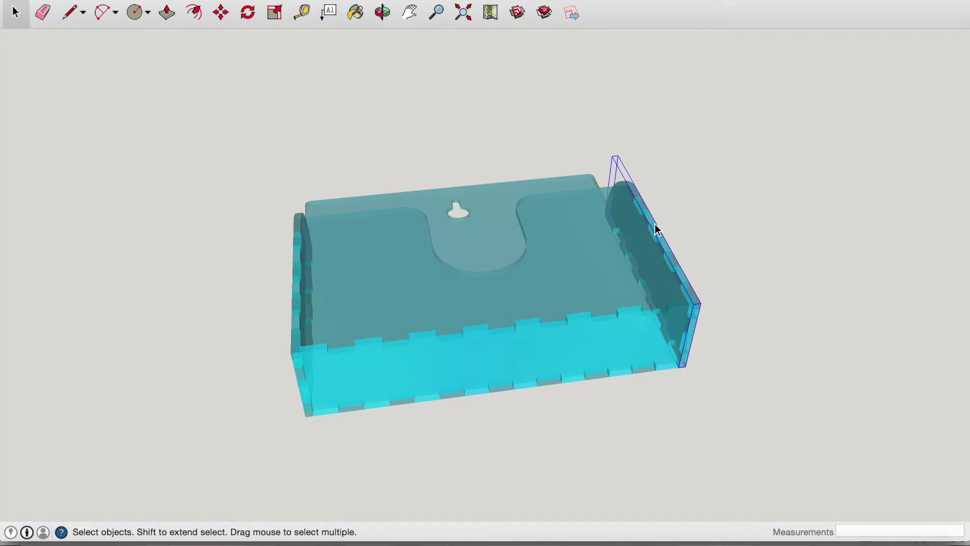
left_click(485, 200)
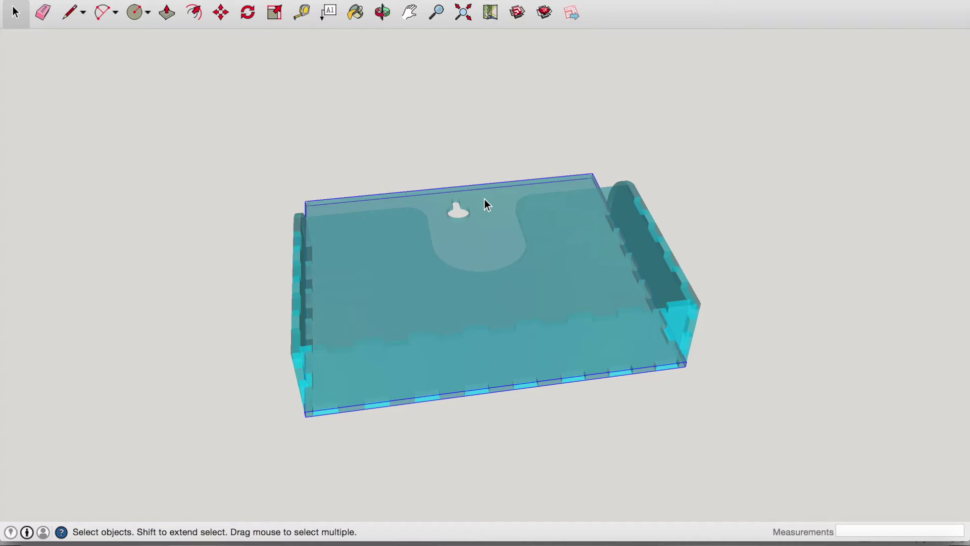
left_click(576, 361)
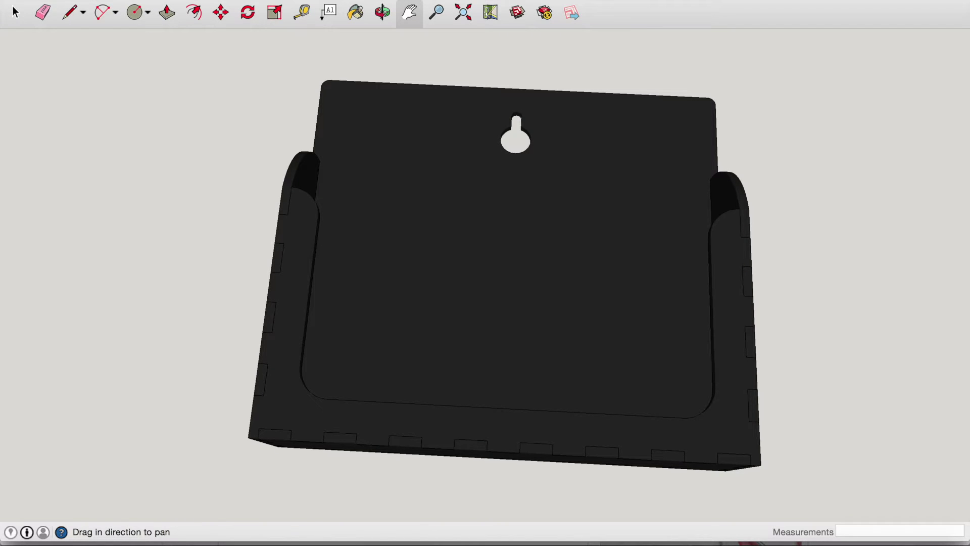
left_click(275, 0)
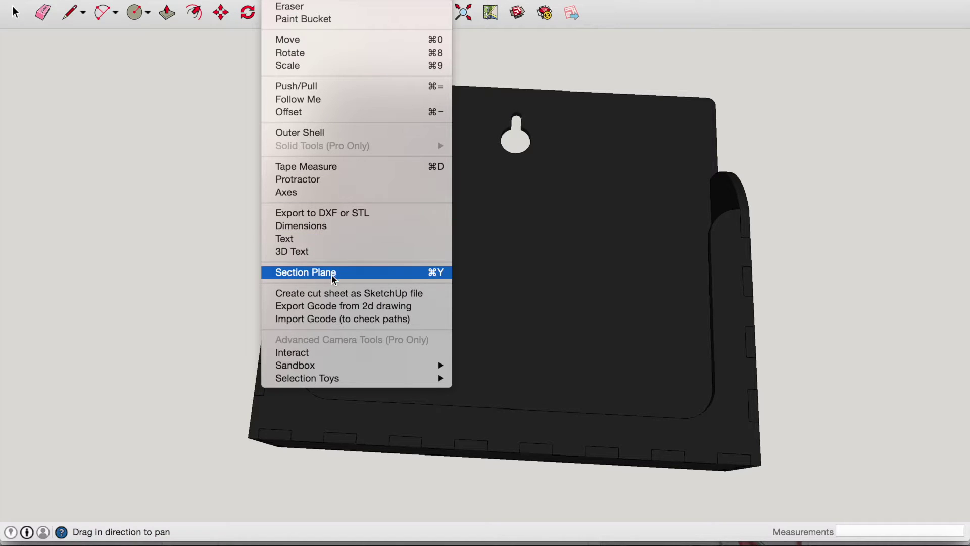
Generate a 3 mm thick cut sheet of the rack and save it as card rack - black cut sheet.skp.
left_click(349, 294)
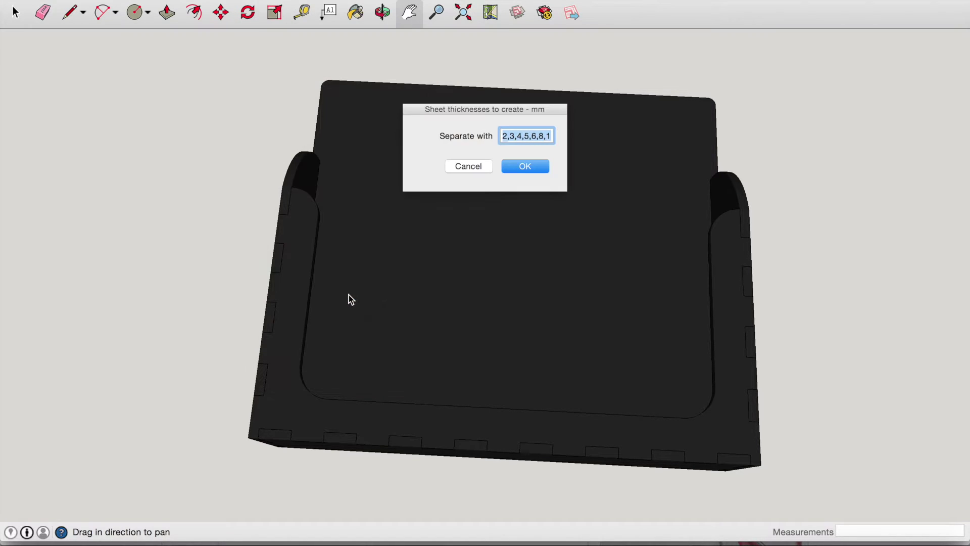
type("3")
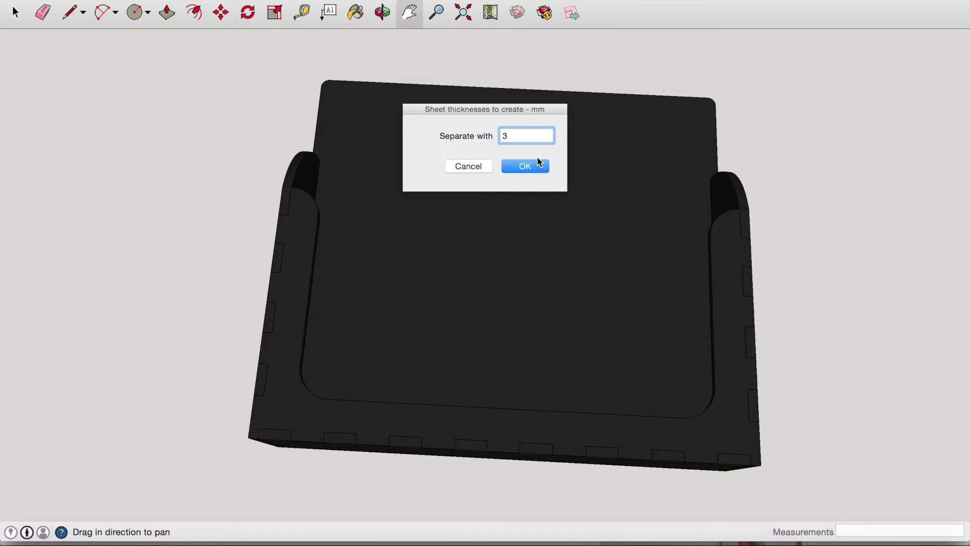
left_click(538, 168)
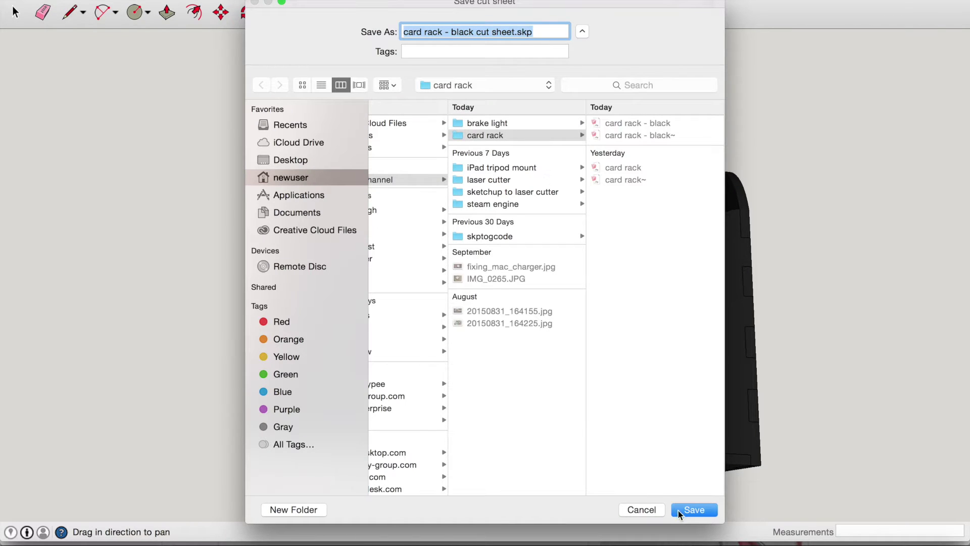
left_click(693, 509)
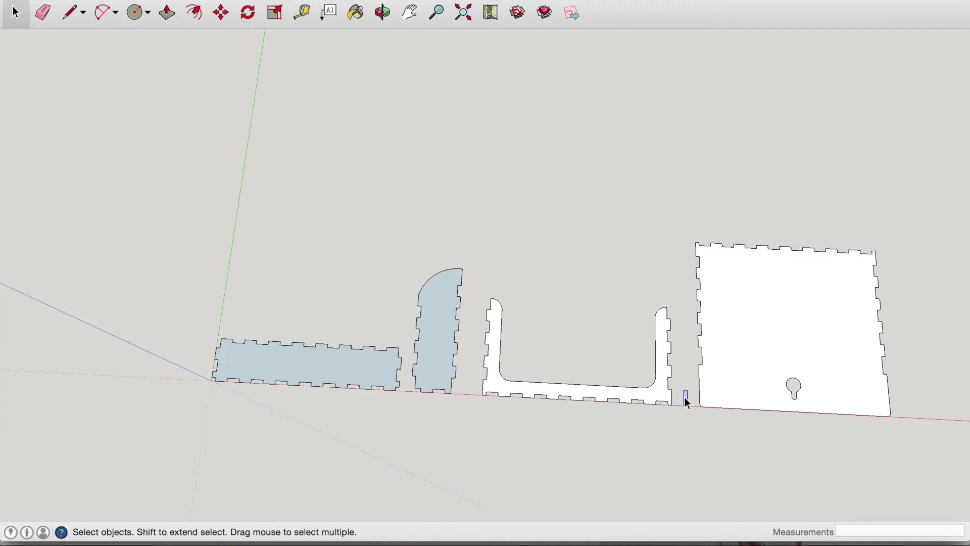
Duplicate the tall curved side piece with copy and paste, placing the copy beside the original.
key("m")
left_click(419, 329)
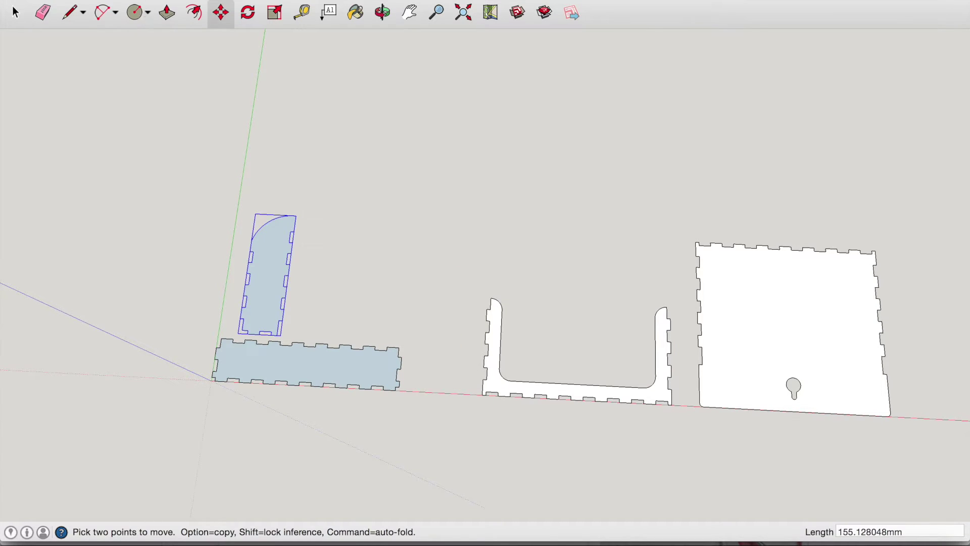
left_click(132, 1)
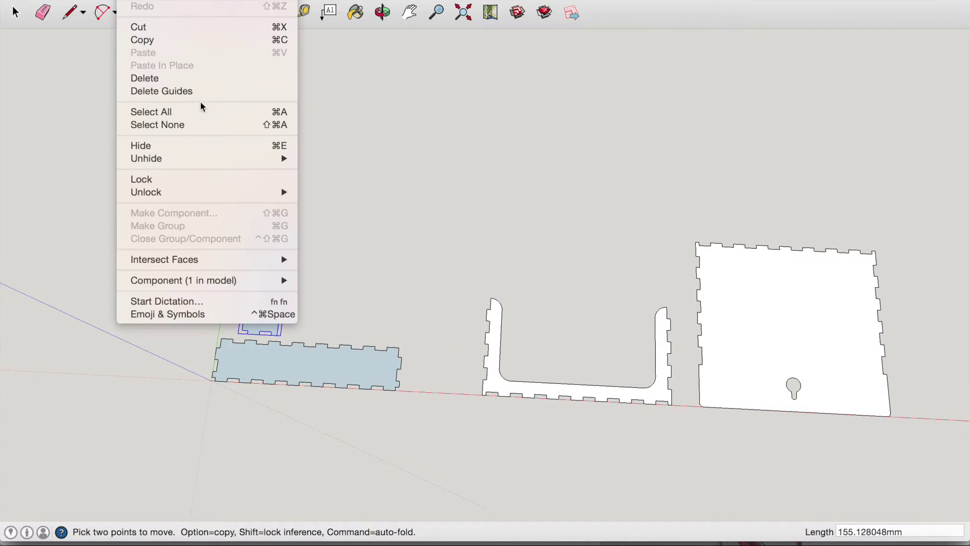
left_click(216, 41)
left_click(133, 1)
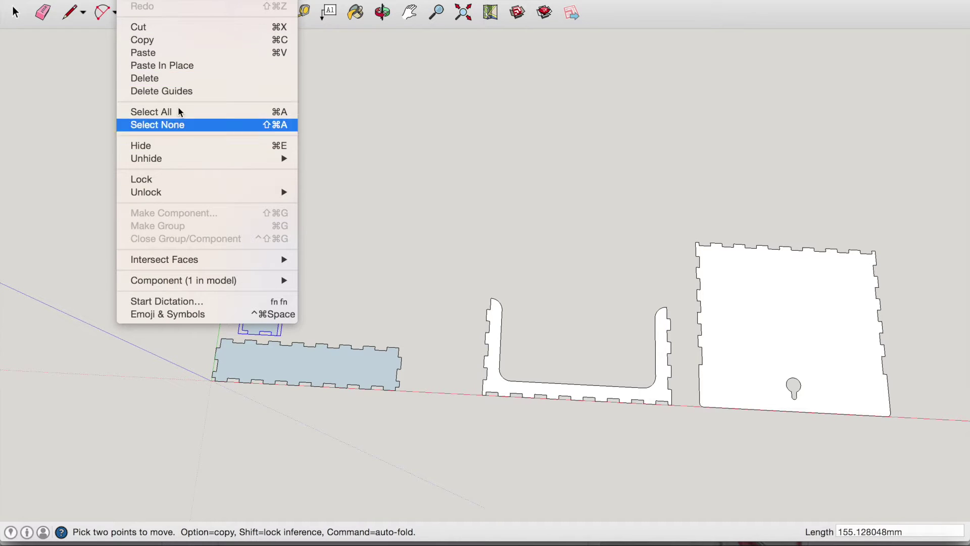
left_click(186, 54)
left_click(282, 335)
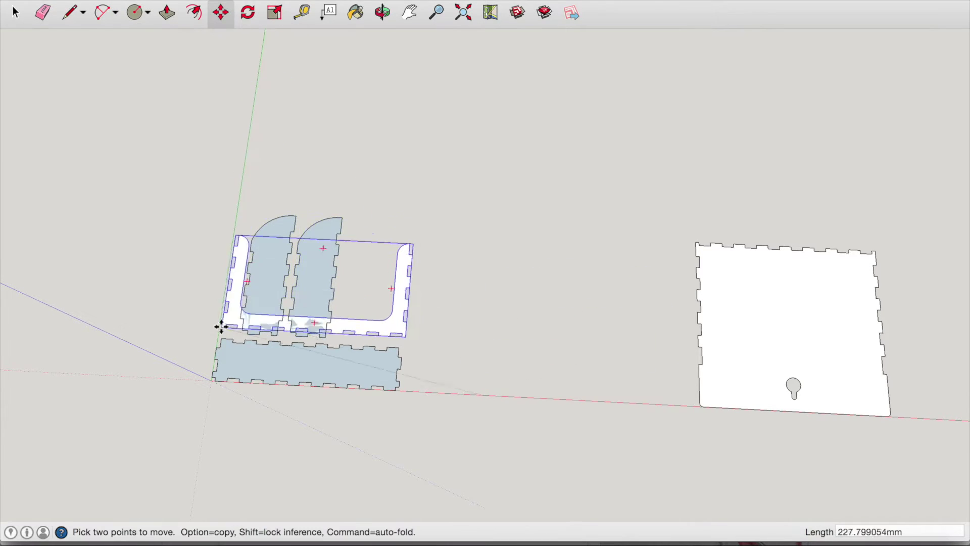
Nest the curved side pieces inside the U piece above the long jointed strip.
left_click(244, 194)
left_click(268, 278)
key("m")
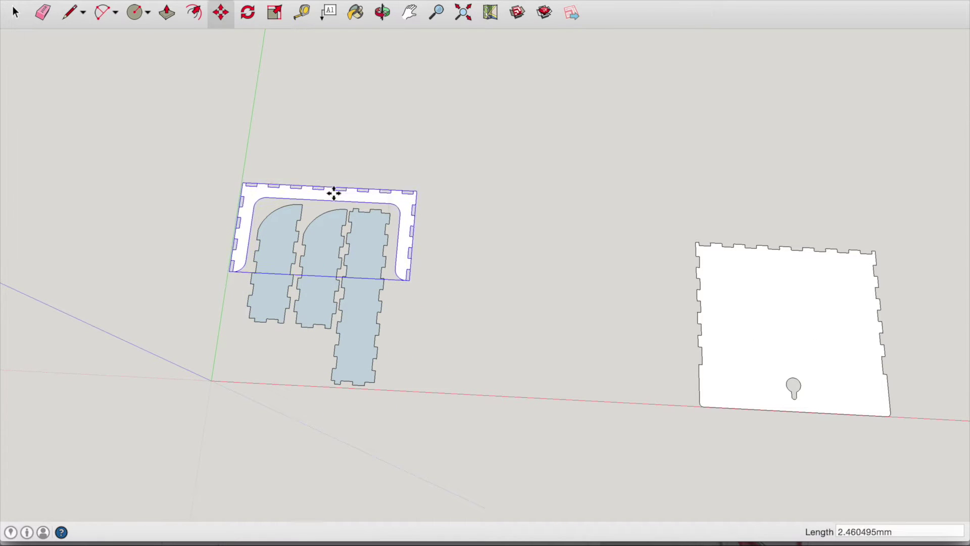
left_click(788, 328)
left_click(357, 130)
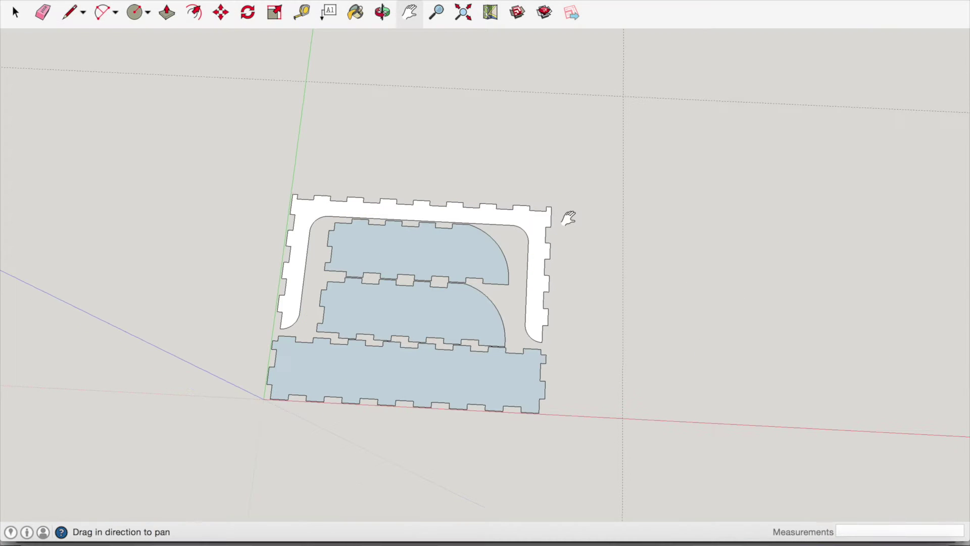
left_click(568, 218)
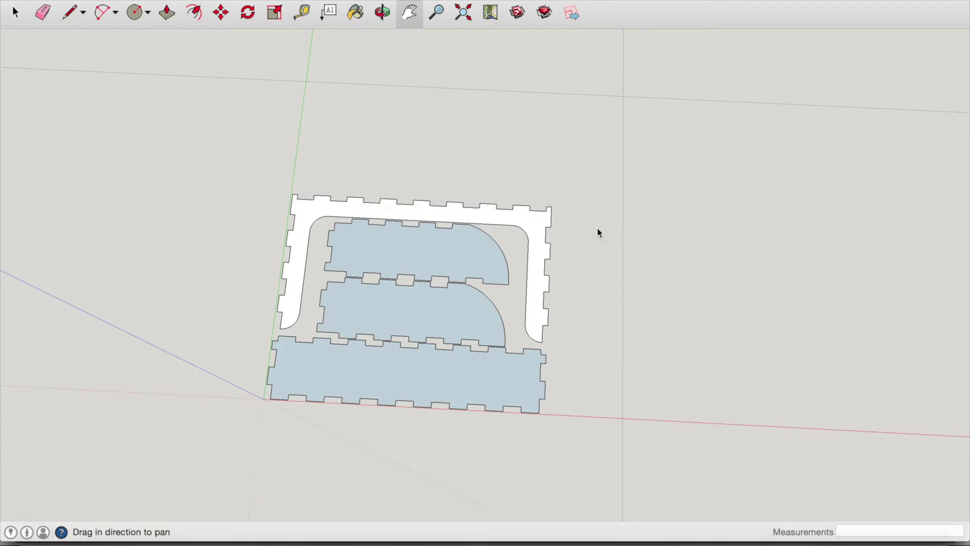
key("F3")
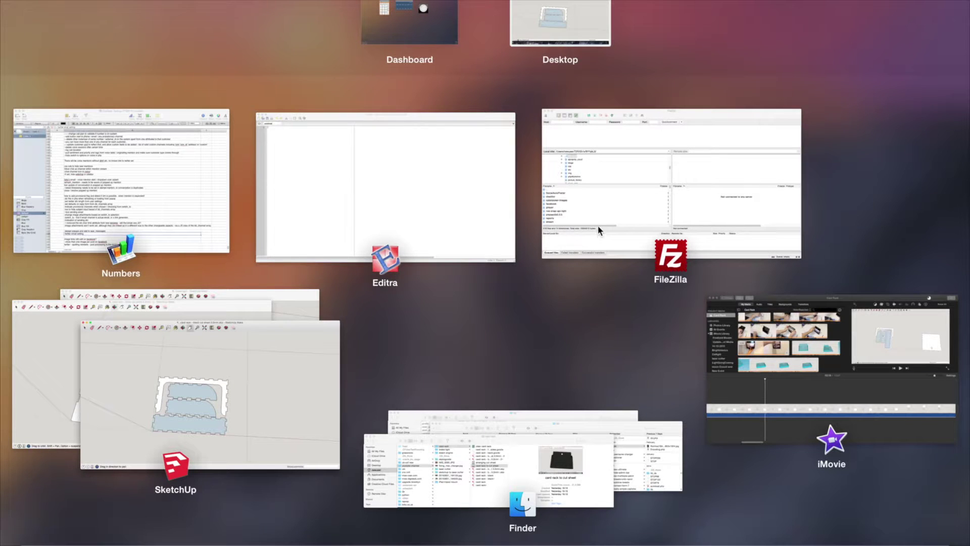
Bring forward the SketchUp window showing the finger-jointed back panel with its keyhole slot.
left_click(57, 401)
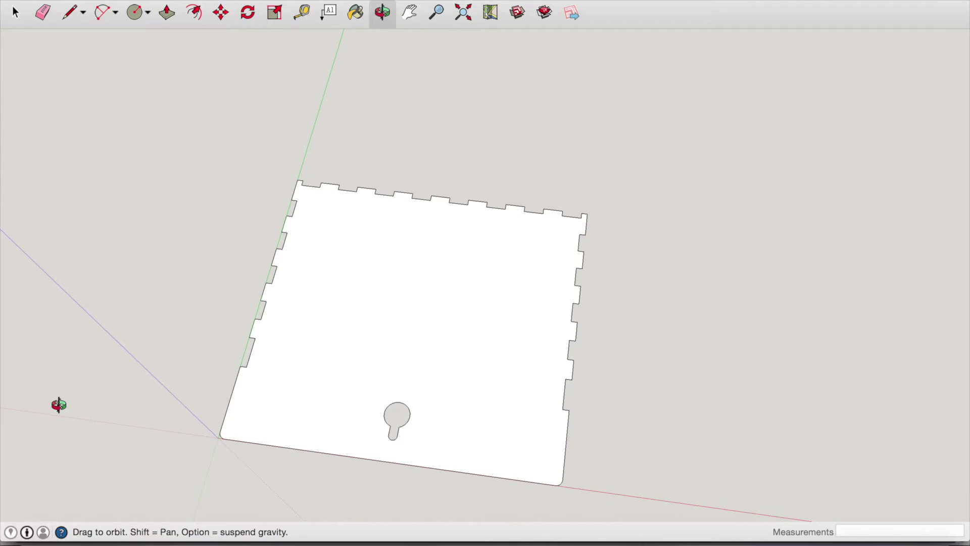